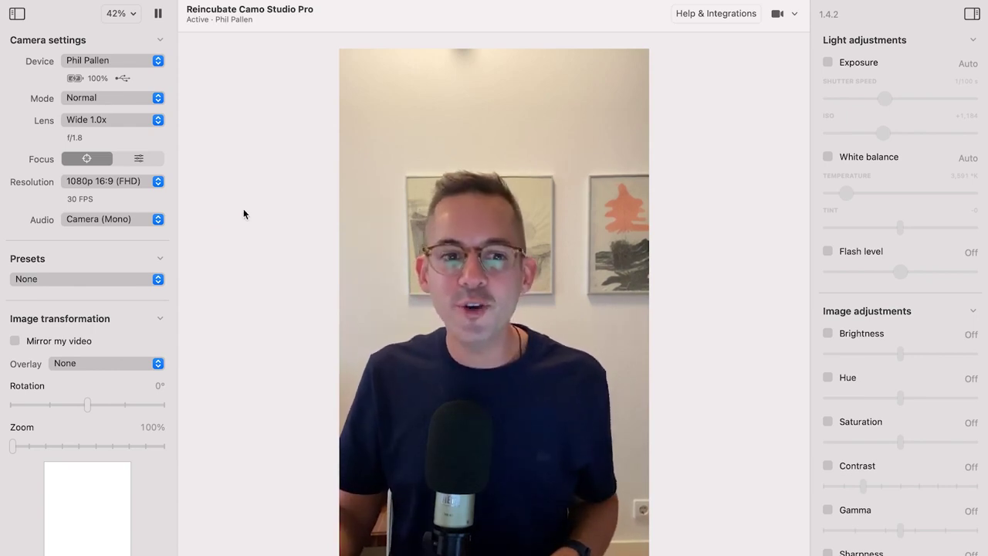
Try the Ultra Wide 0.5x lens and switch the camera back to Wide 1.0x
{"action": "left_click", "coordinate": [103, 121]}
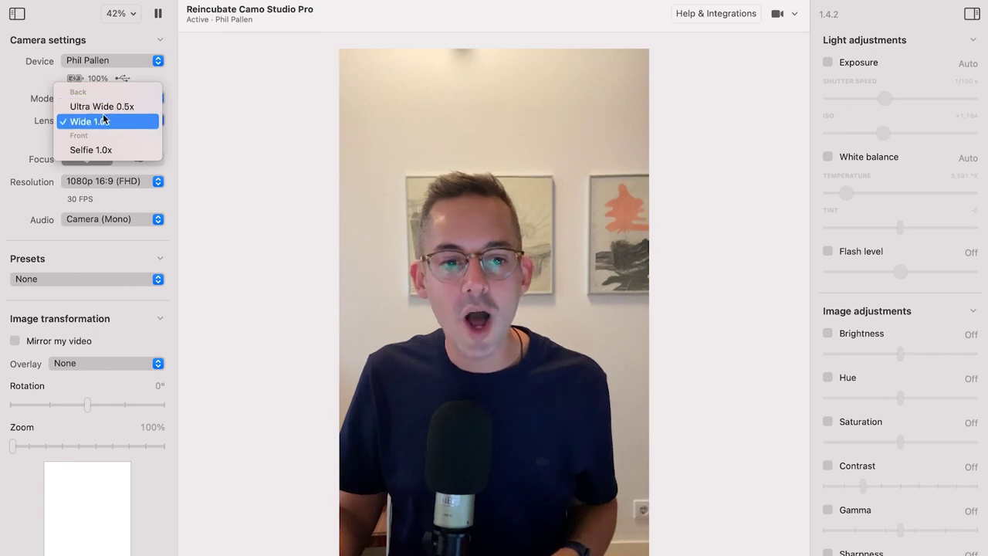
{"action": "left_click", "coordinate": [105, 108]}
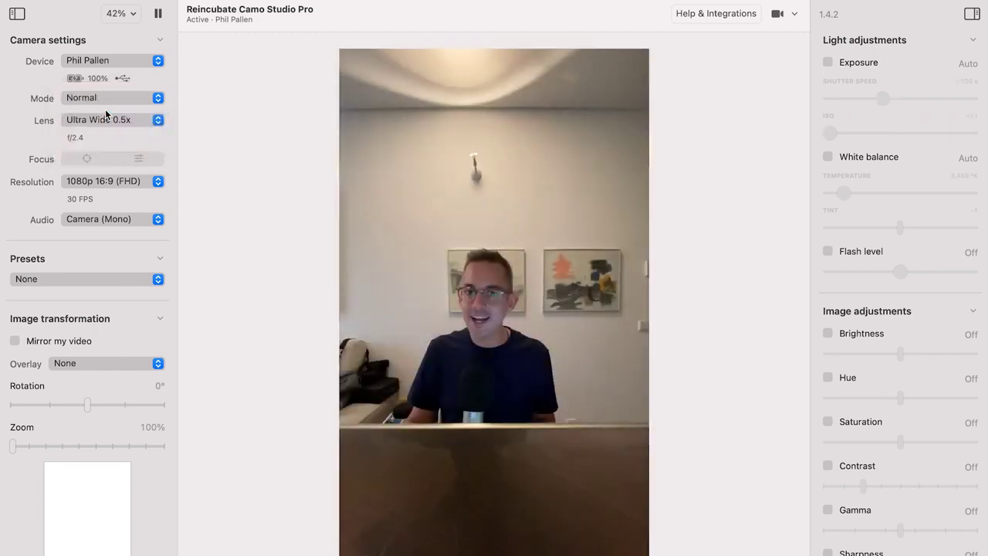
{"action": "left_click", "coordinate": [106, 120]}
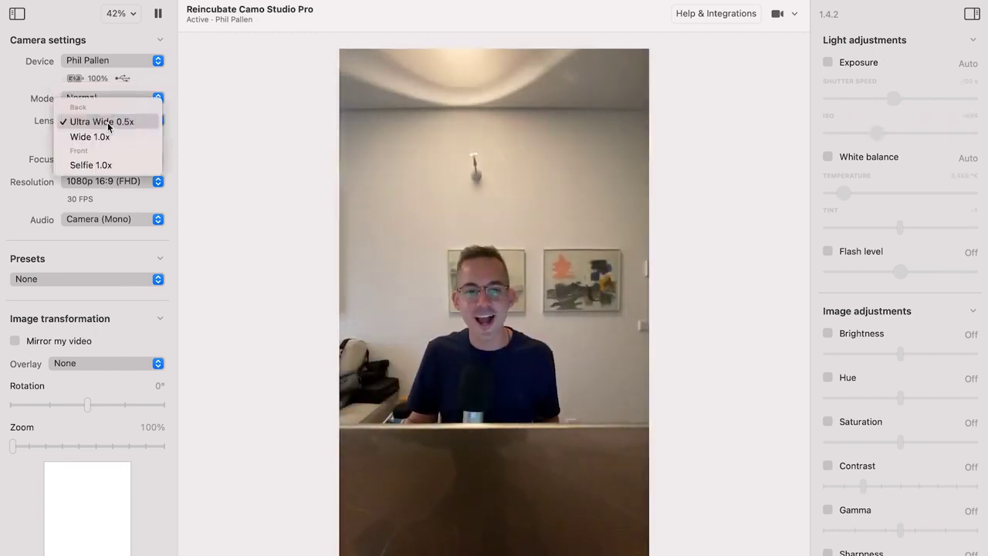
{"action": "left_click", "coordinate": [101, 139]}
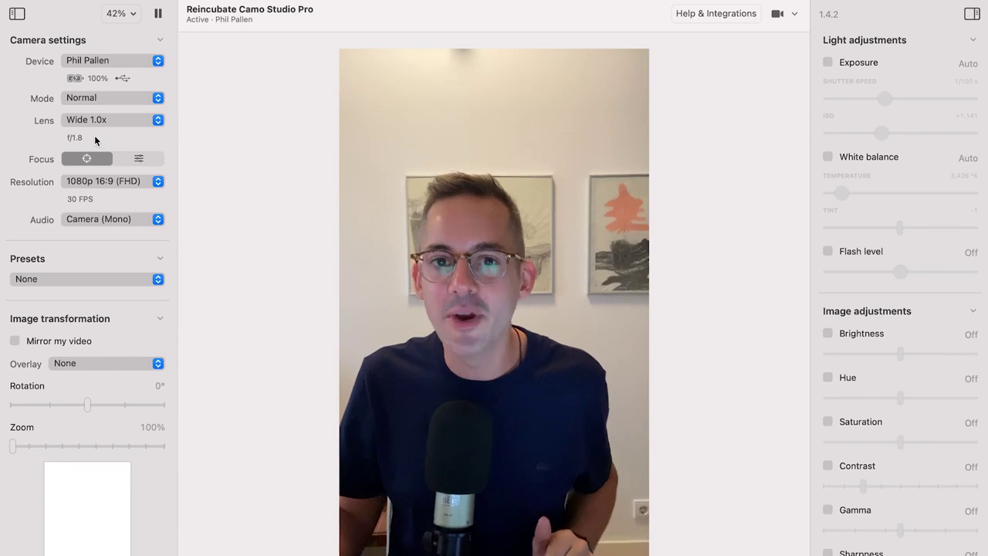
Check the available camera resolutions, keeping 1080p 16:9 (FHD), and look over the image adjustments
{"action": "left_click", "coordinate": [102, 184]}
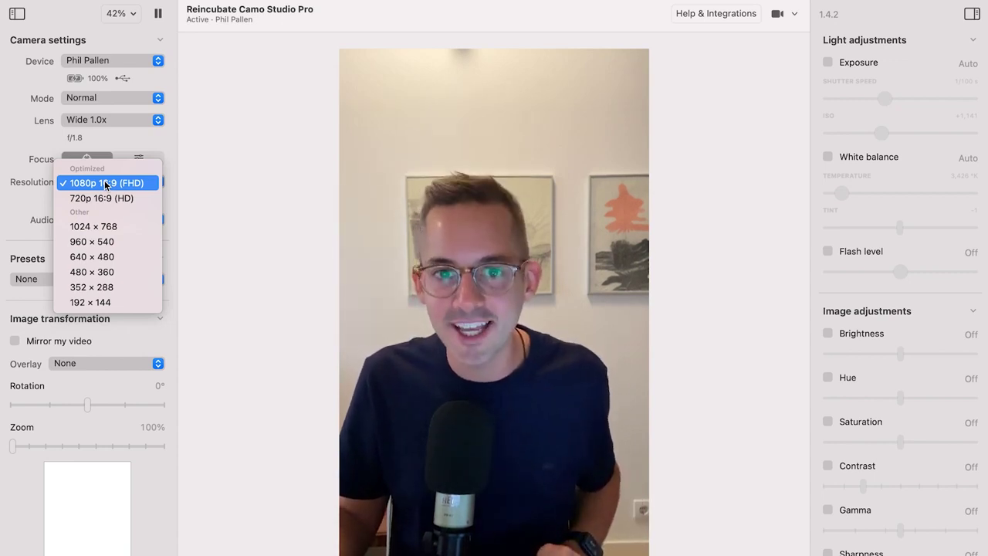
{"action": "left_click", "coordinate": [105, 182]}
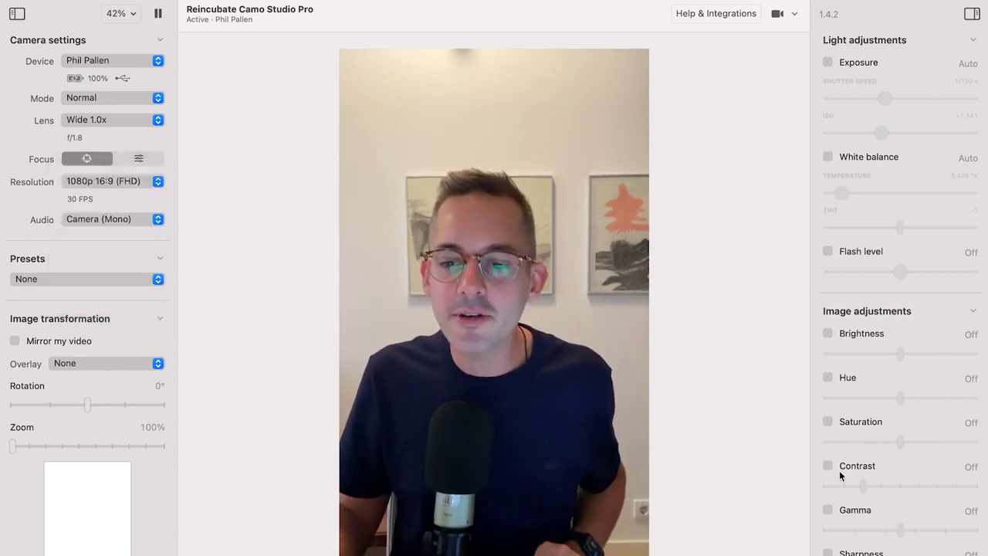
{"action": "scroll", "coordinate": [872, 436], "scroll_direction": "down", "scroll_amount": 1}
{"action": "scroll", "coordinate": [875, 417], "scroll_direction": "up", "scroll_amount": 1}
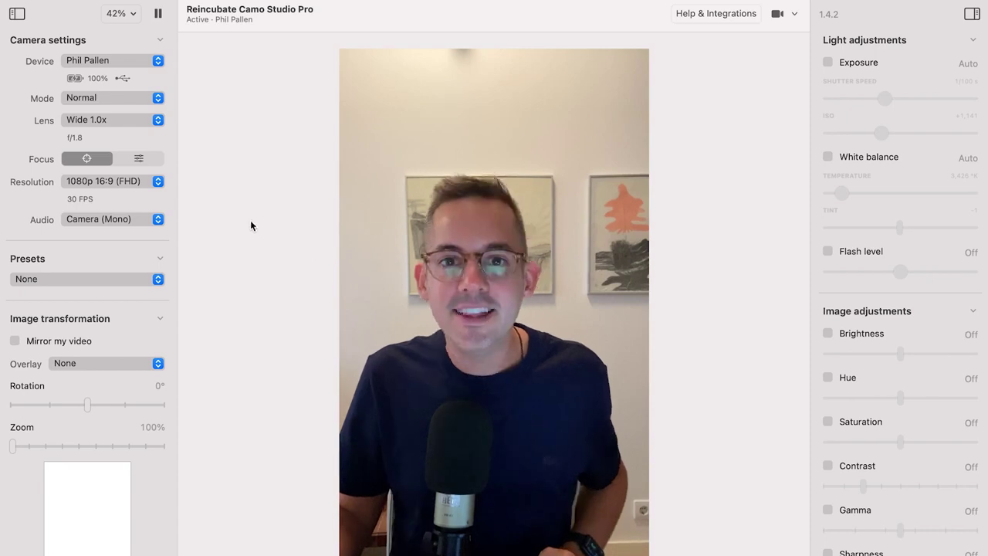
Try the Portrait camera mode and the Emoji Face accessibility mode on the video
{"action": "left_click", "coordinate": [95, 98]}
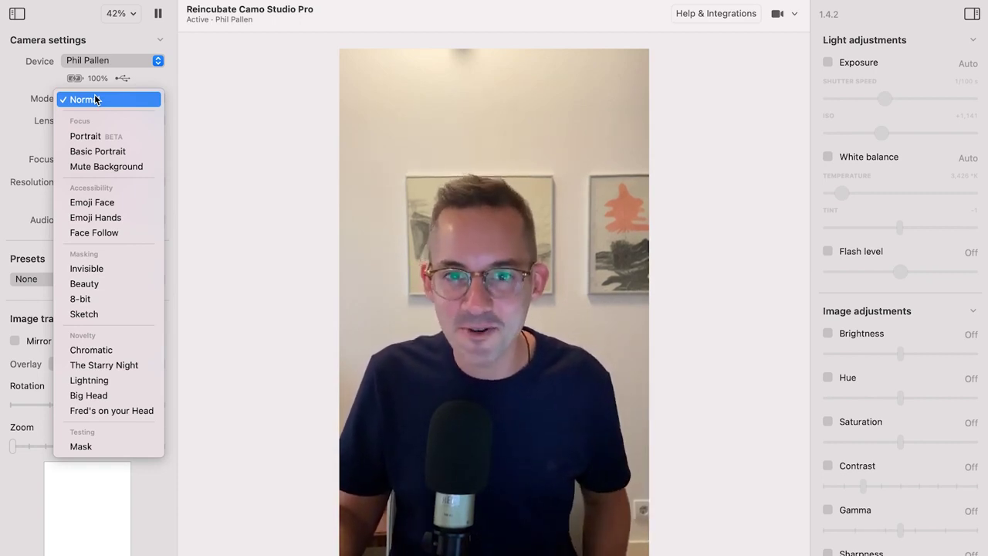
{"action": "left_click", "coordinate": [86, 136]}
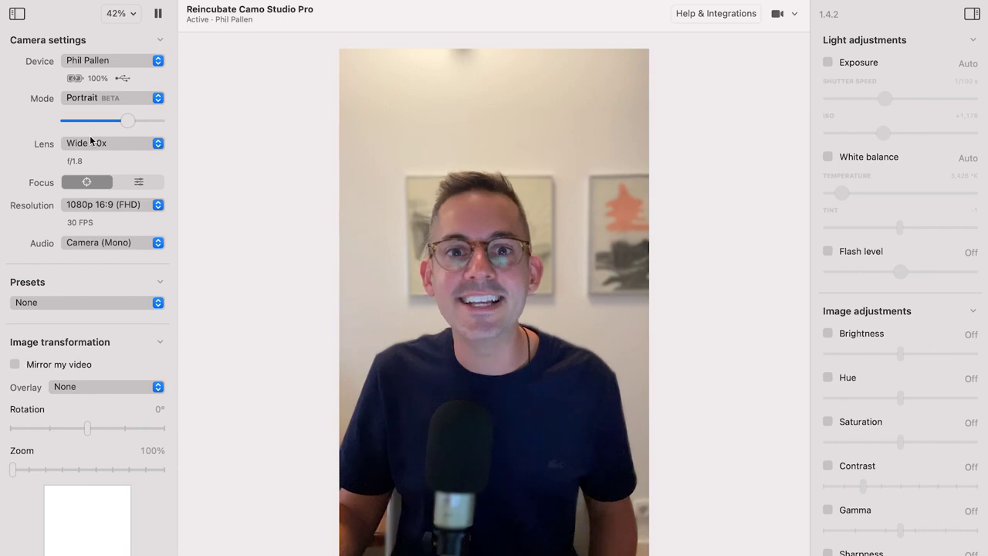
{"action": "left_click", "coordinate": [97, 94]}
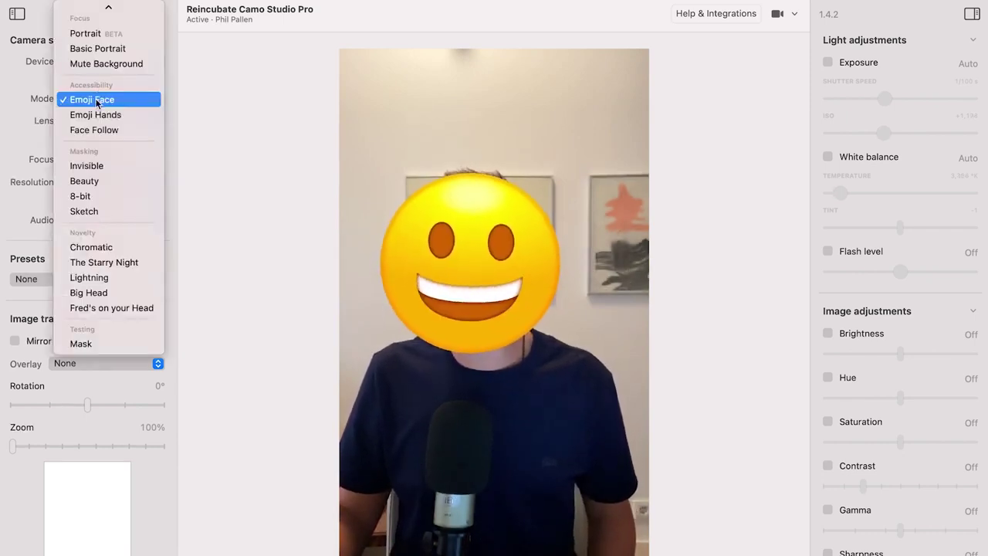
{"action": "left_click", "coordinate": [119, 100]}
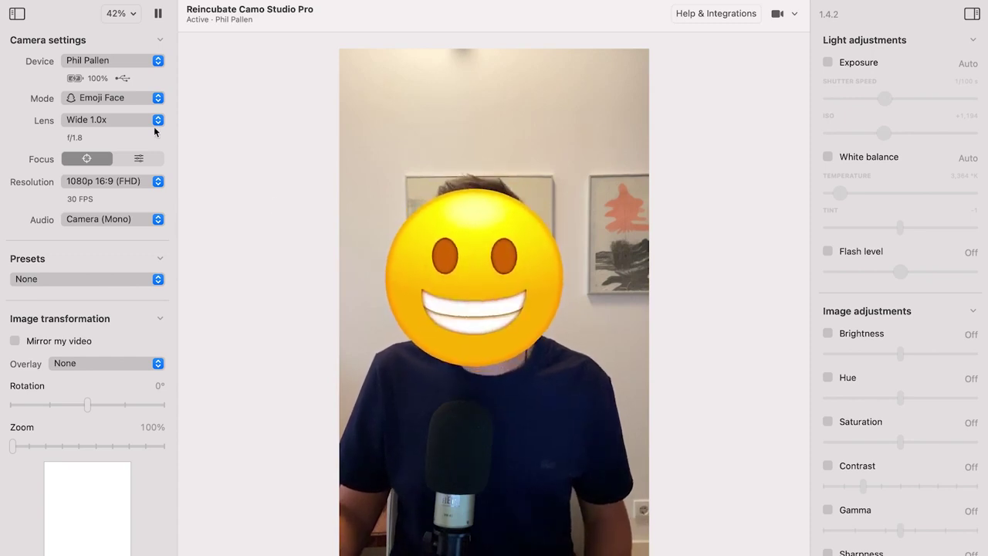
Try the Face Follow accessibility mode and the Invisible masking mode on the video
{"action": "left_click", "coordinate": [98, 102]}
{"action": "left_click", "coordinate": [99, 118]}
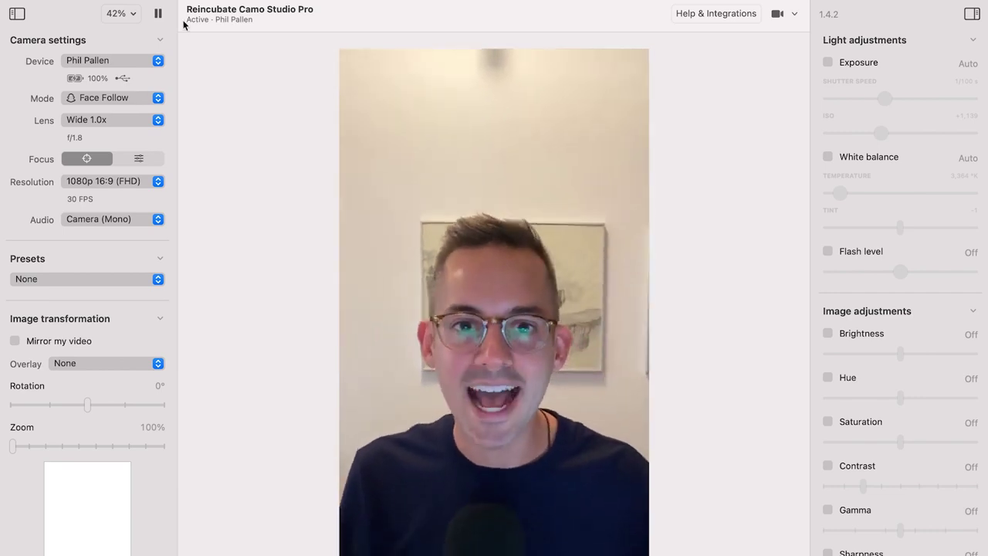
{"action": "left_click", "coordinate": [106, 99]}
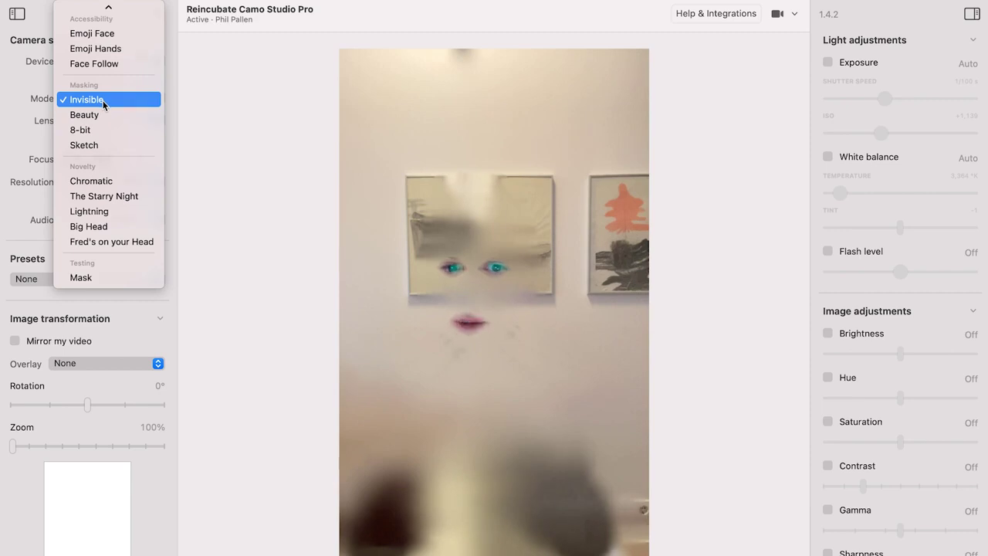
{"action": "left_click", "coordinate": [104, 99]}
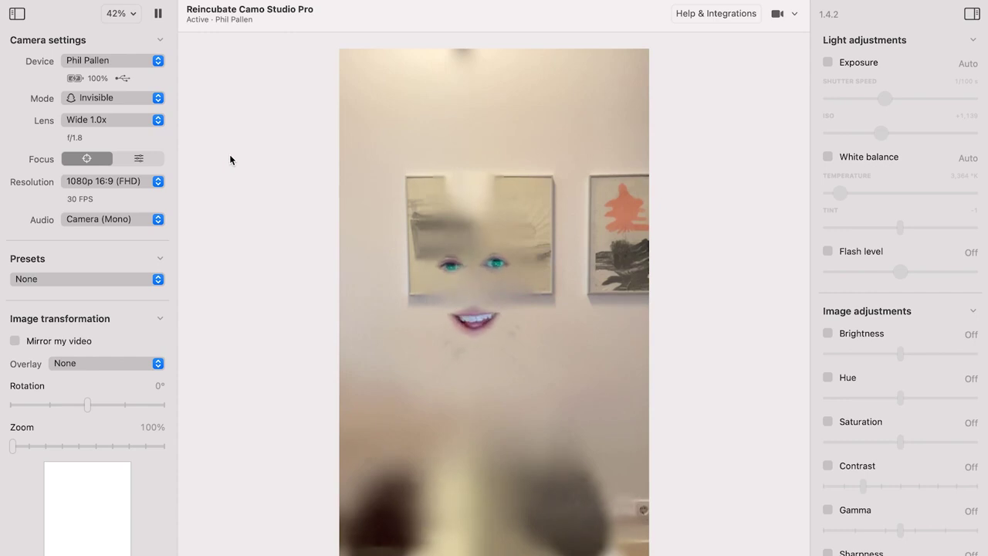
Try the Beauty, 8-bit and Sketch masking modes on the video one after another
{"action": "left_click_drag", "start_coordinate": [105, 98], "coordinate": [107, 111]}
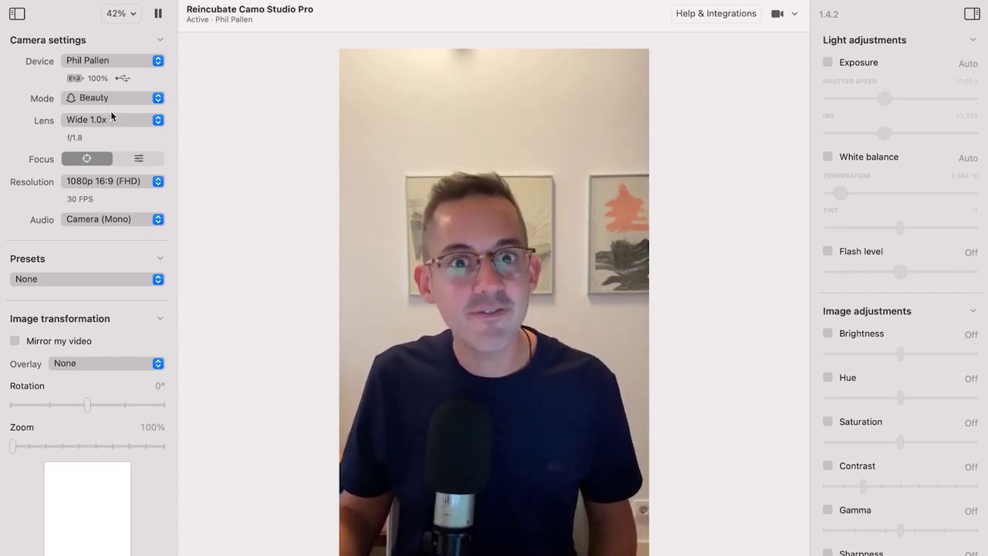
{"action": "left_click", "coordinate": [112, 100]}
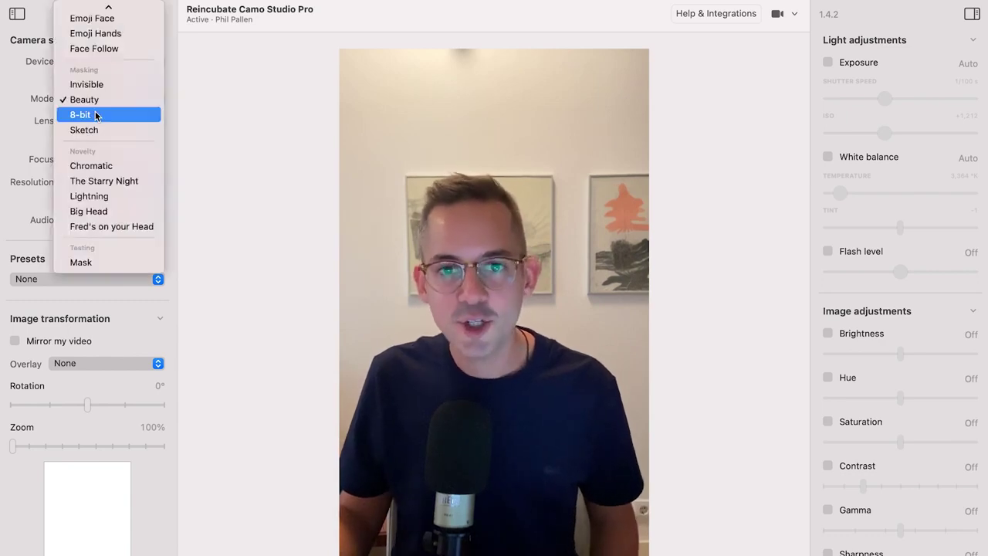
{"action": "left_click", "coordinate": [112, 113]}
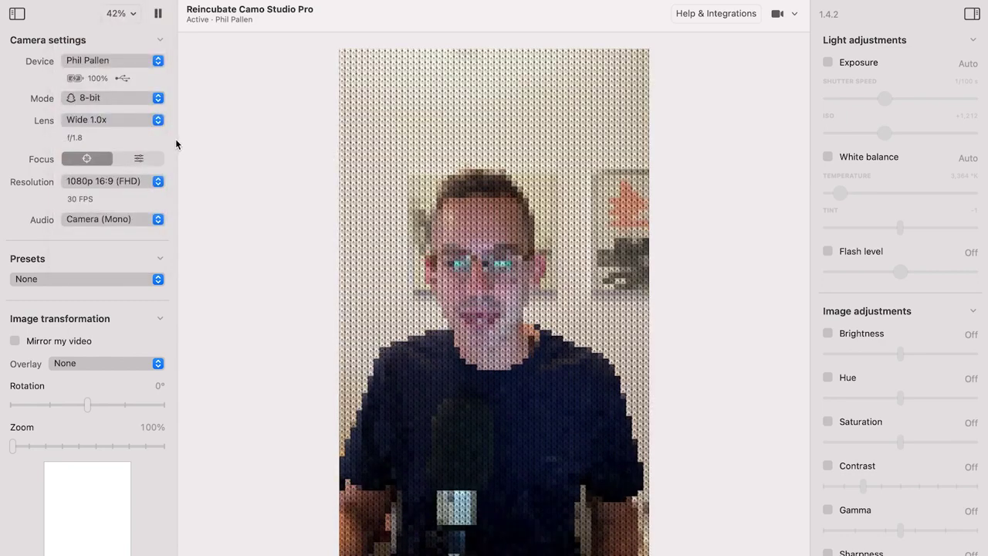
{"action": "left_click", "coordinate": [99, 101]}
{"action": "left_click", "coordinate": [97, 112]}
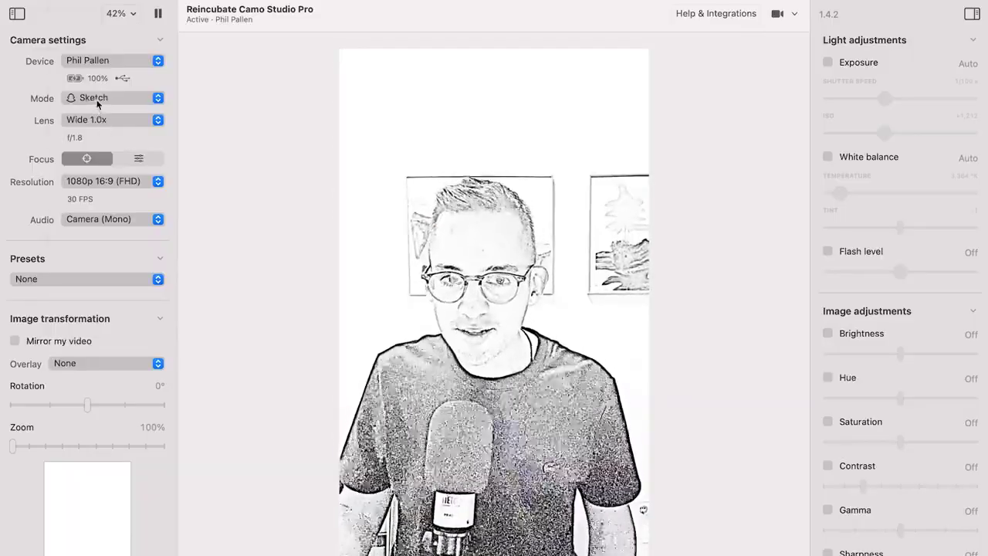
Try the Chromatic, The Starry Night and Lightning novelty modes on the video one after another
{"action": "left_click", "coordinate": [97, 102]}
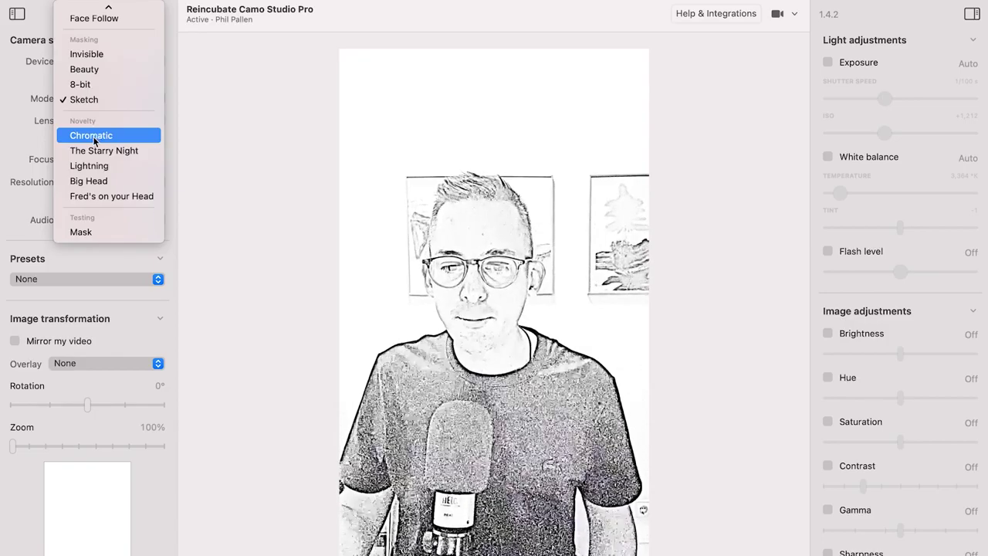
{"action": "left_click", "coordinate": [93, 136]}
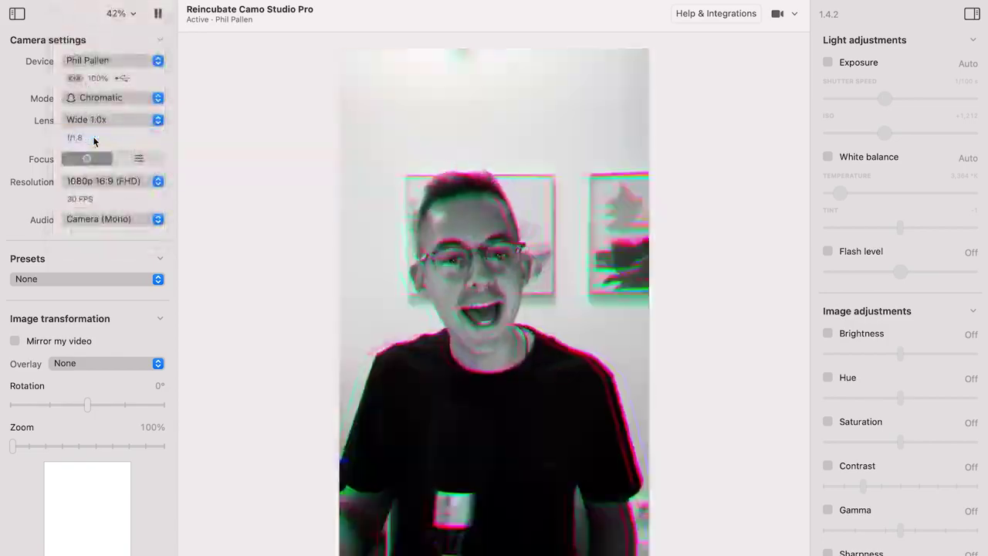
{"action": "left_click", "coordinate": [93, 99]}
{"action": "left_click", "coordinate": [92, 112]}
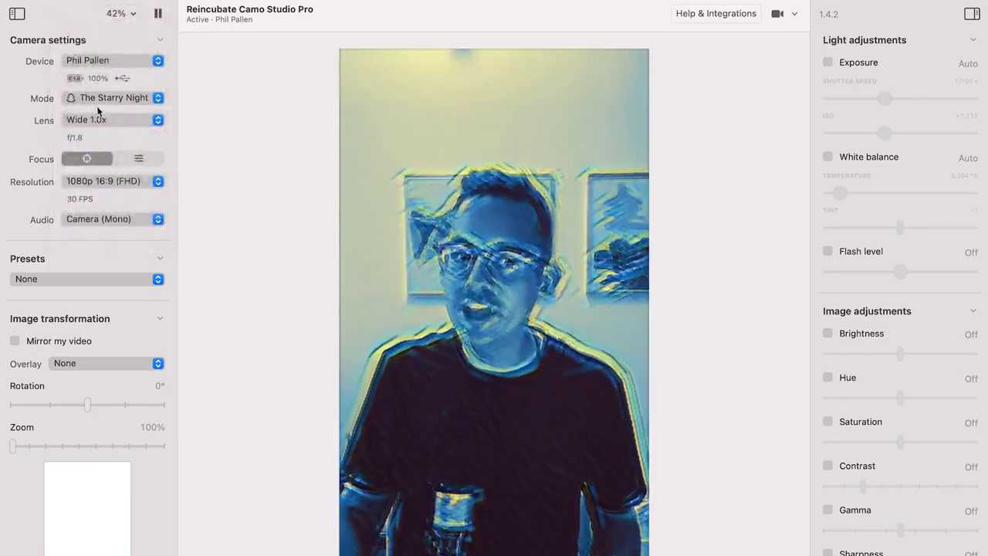
{"action": "left_click", "coordinate": [97, 101]}
{"action": "left_click", "coordinate": [96, 115]}
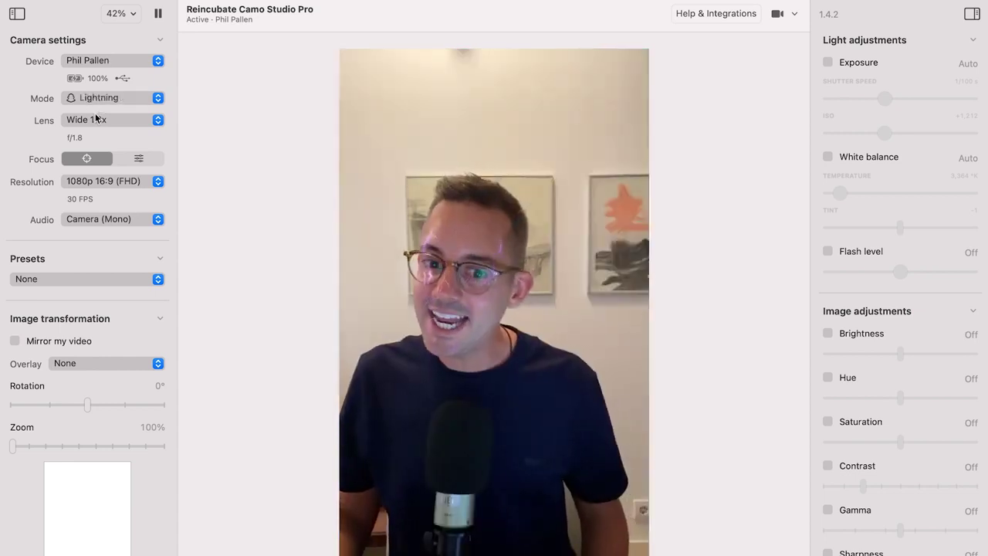
Try the Big Head and Fred's on your Head novelty modes and set the camera mode back to Normal
{"action": "left_click", "coordinate": [96, 99]}
{"action": "left_click", "coordinate": [96, 112]}
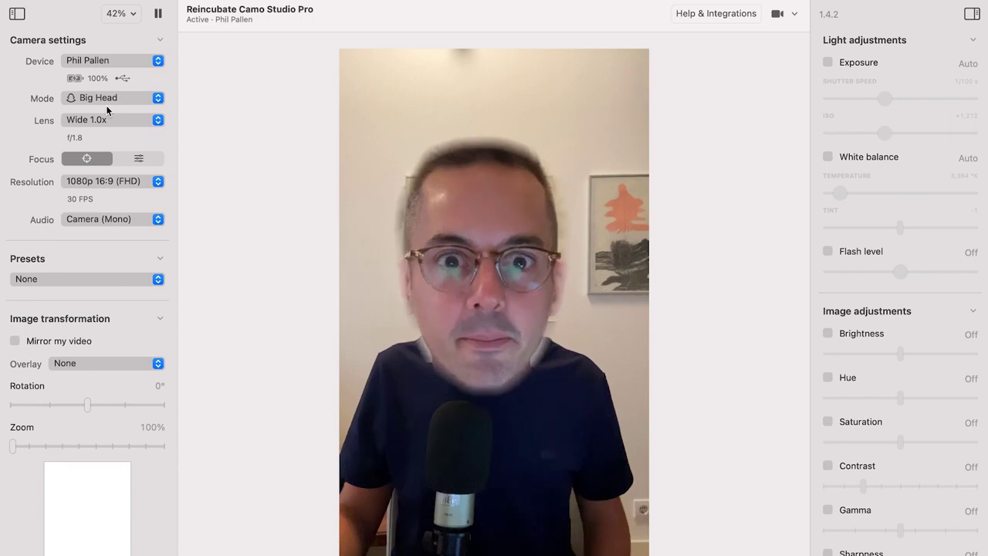
{"action": "left_click", "coordinate": [106, 98]}
{"action": "left_click", "coordinate": [108, 112]}
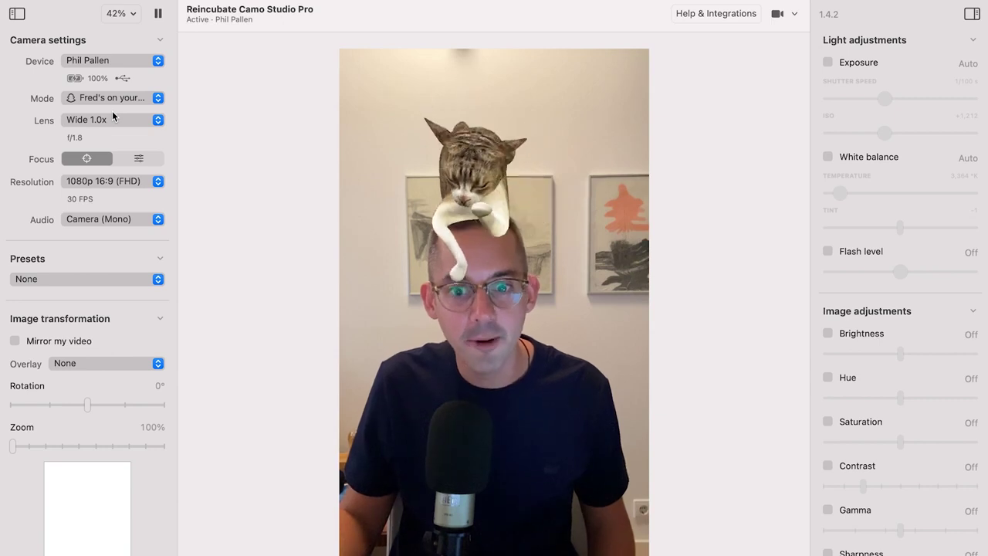
{"action": "left_click", "coordinate": [112, 98]}
{"action": "left_click", "coordinate": [122, 117]}
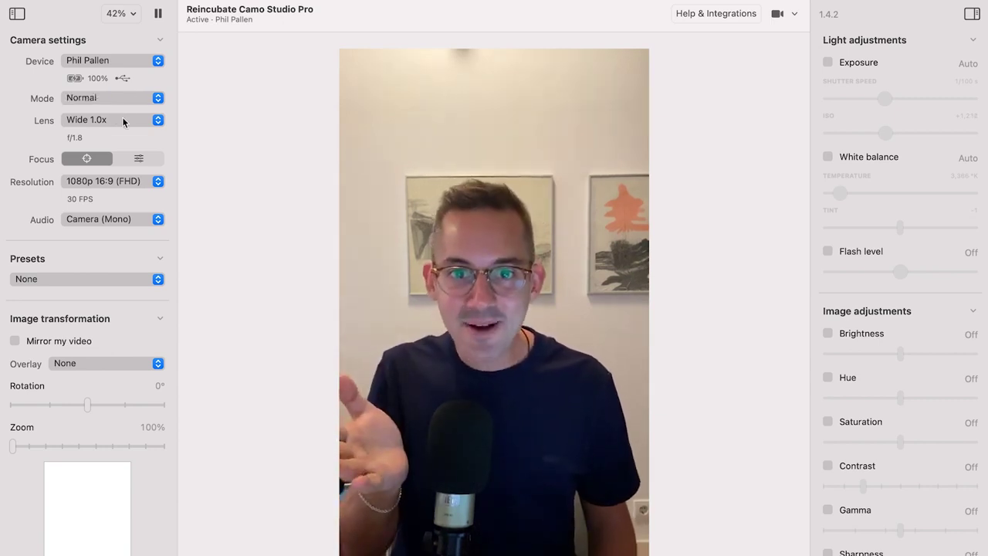